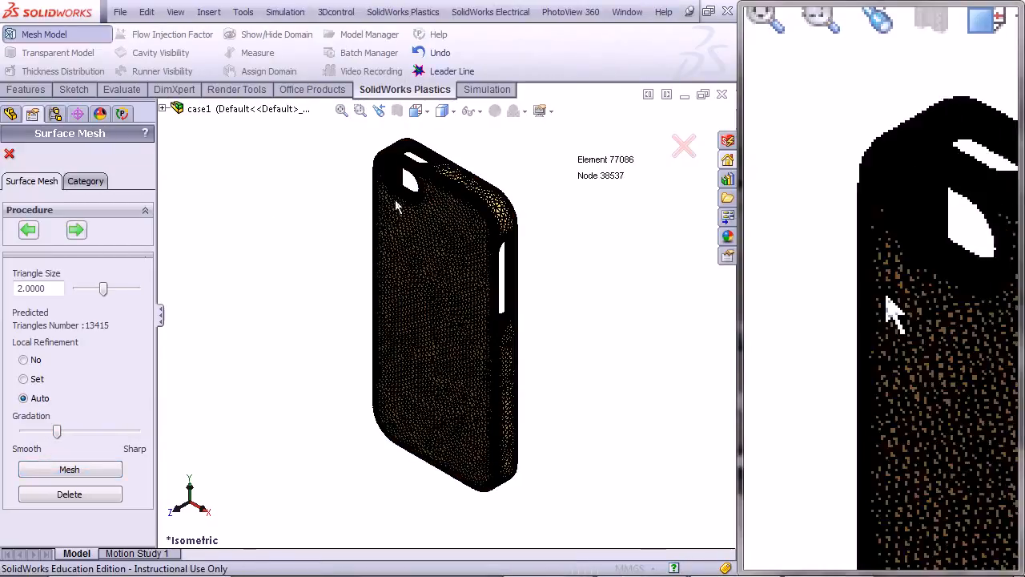
Examine the surface mesh around the camera cutout, and continue past the mesh quality summary to mesh editing.
scroll(416, 196, down, 10)
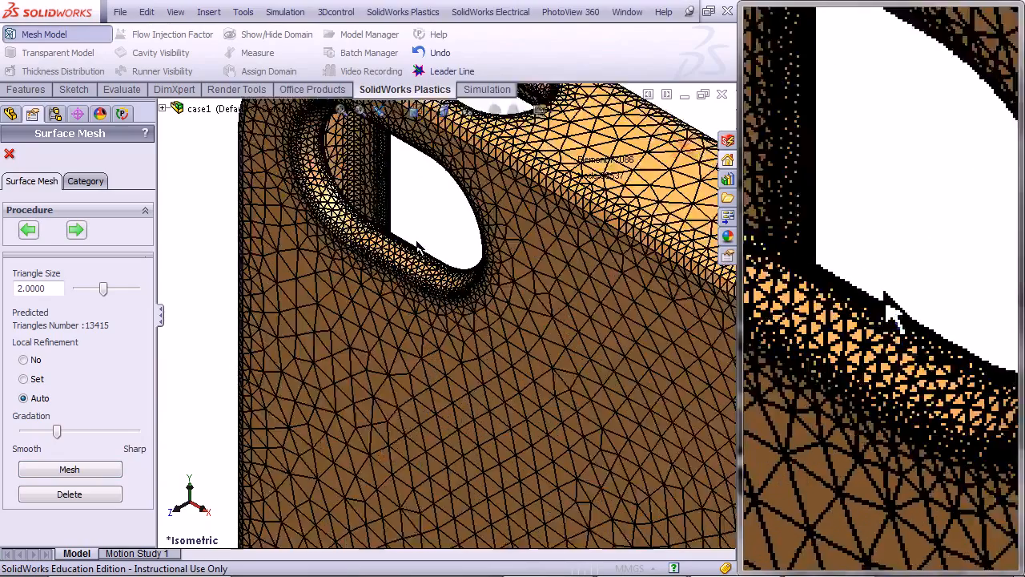
scroll(418, 240, down, 5)
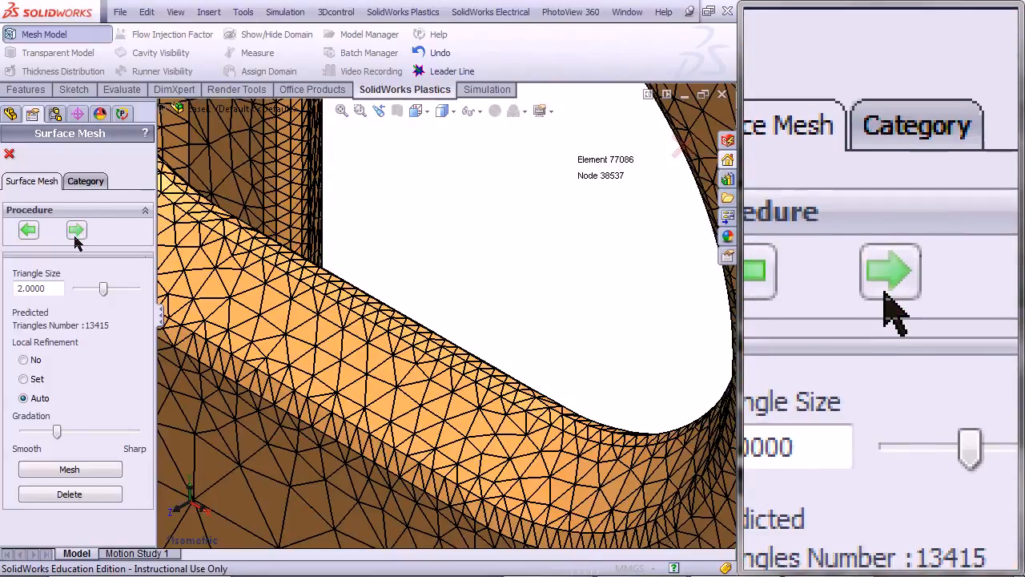
click(76, 235)
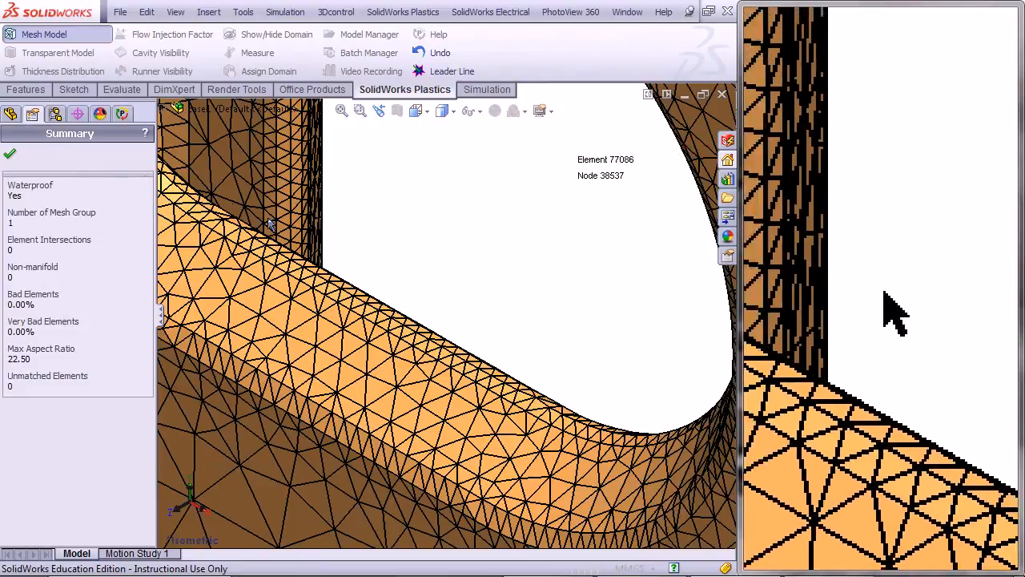
click(9, 154)
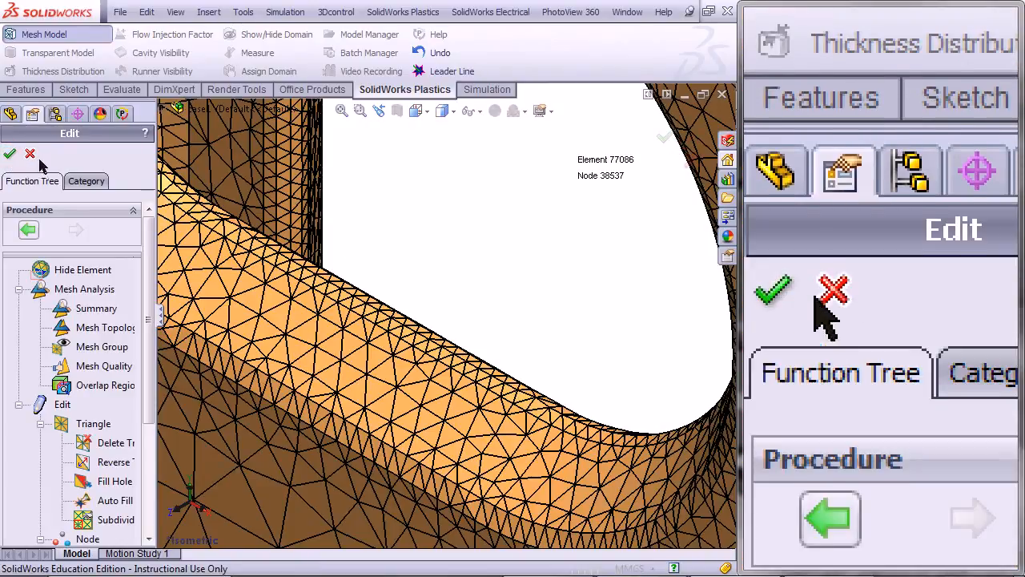
Delete a single triangle and a nearby patch of triangles from the mesh on the case's large flat face.
click(430, 213)
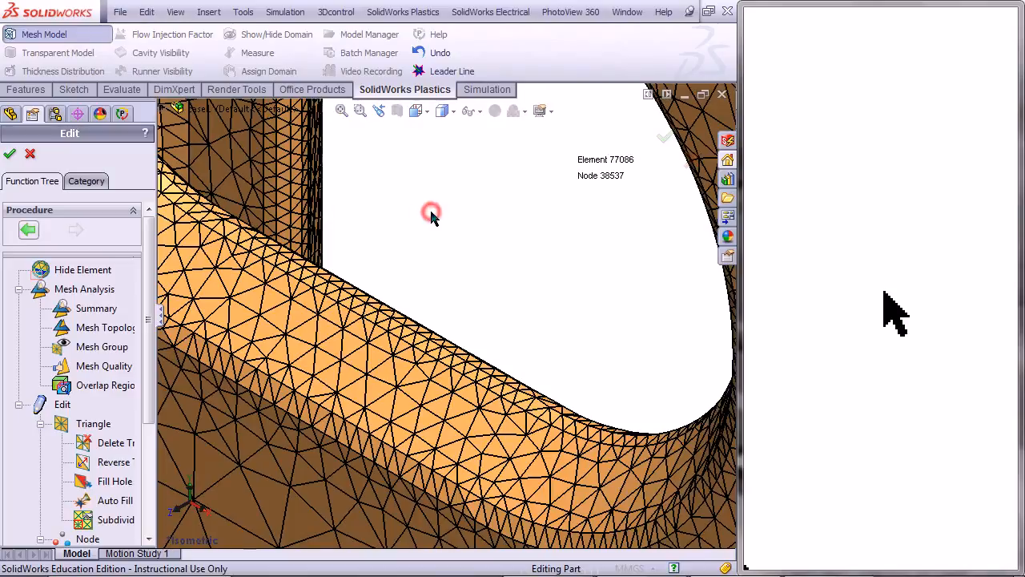
key(f)
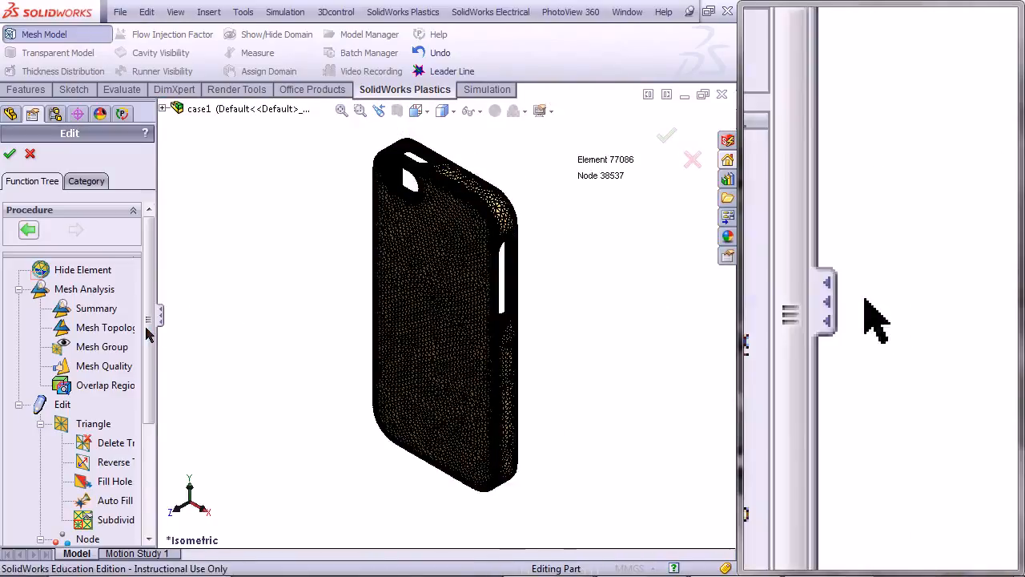
drag(161, 323, 226, 422)
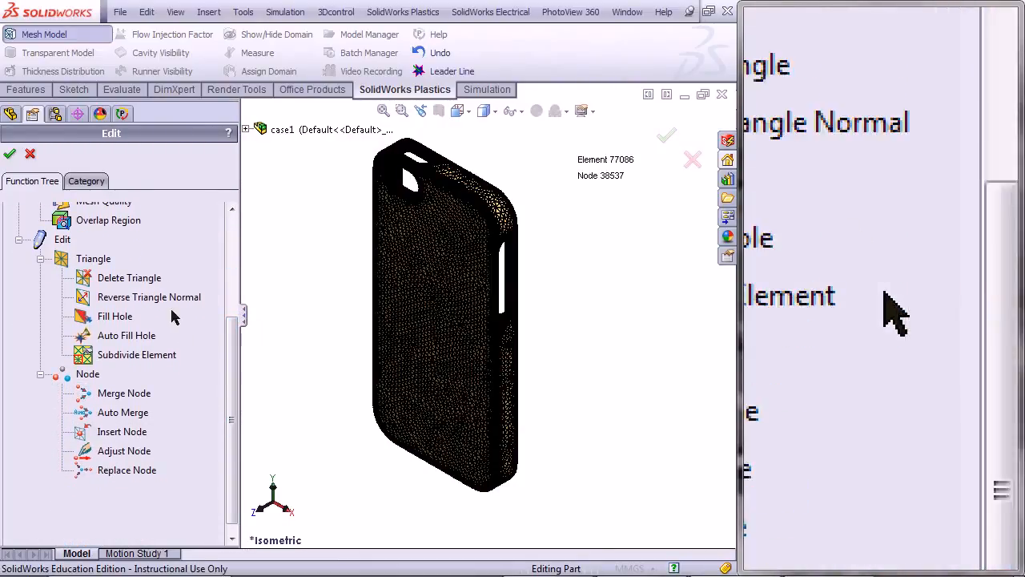
double_click(129, 278)
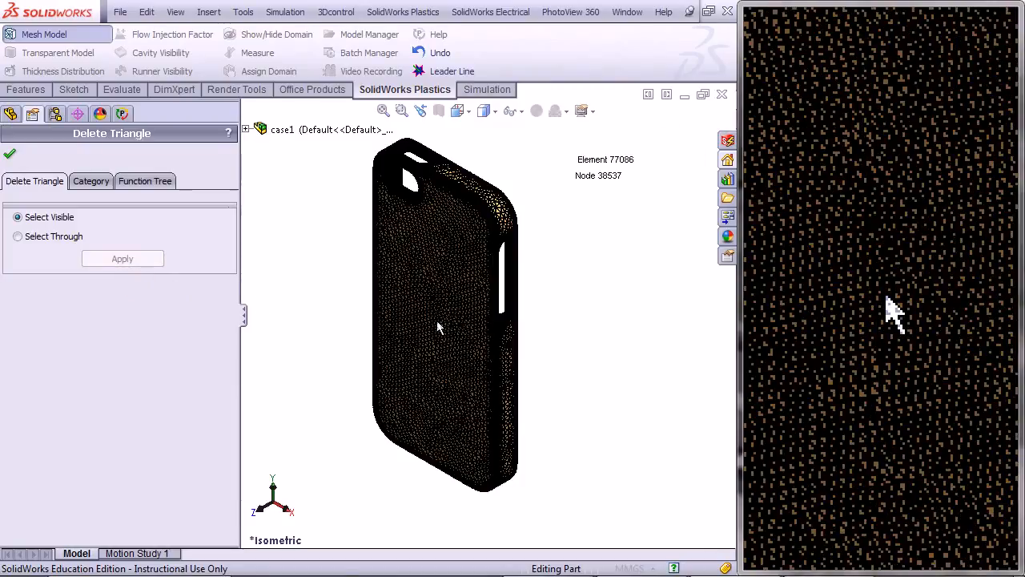
scroll(437, 320, down, 5)
scroll(437, 315, down, 2)
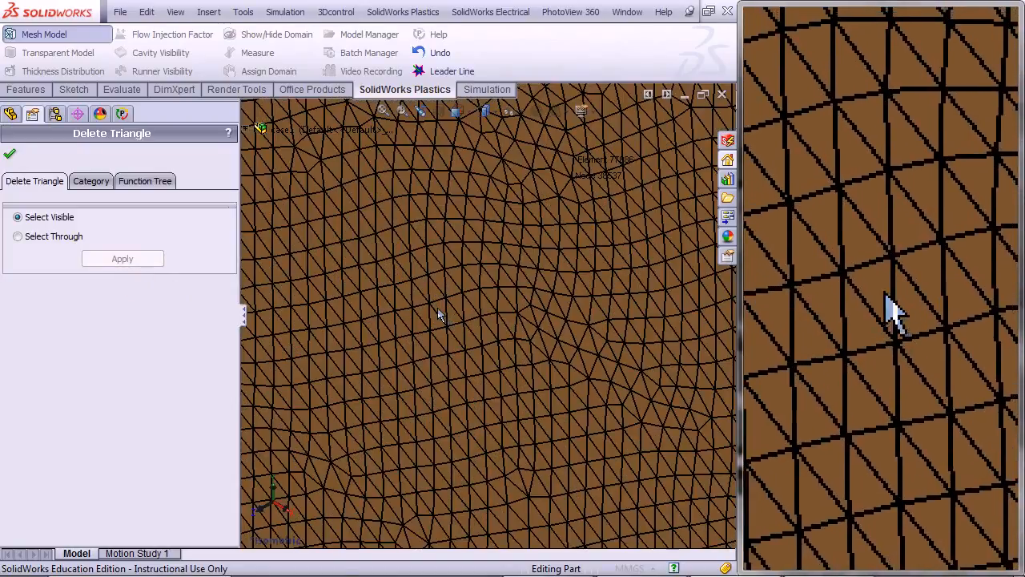
scroll(412, 300, down, 2)
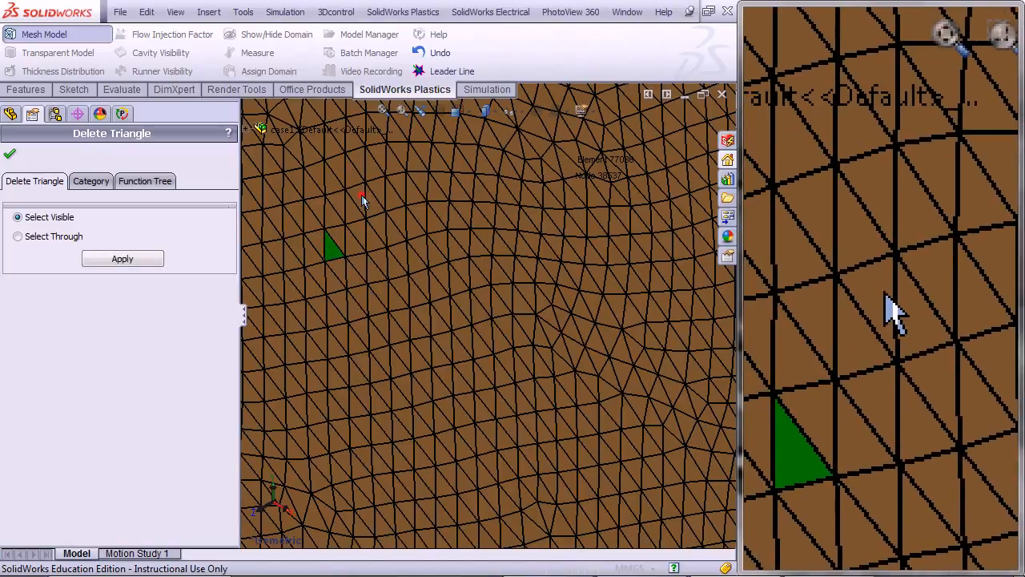
drag(408, 225, 422, 229)
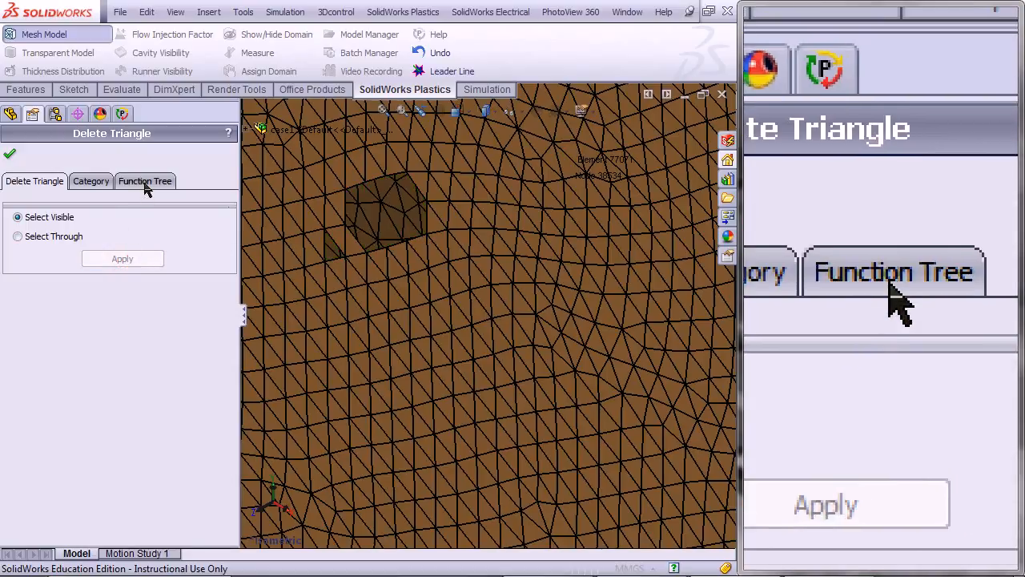
Subdivide three separate triangles below the deleted patch, using a density scale of 3 and visible-only selection.
click(150, 183)
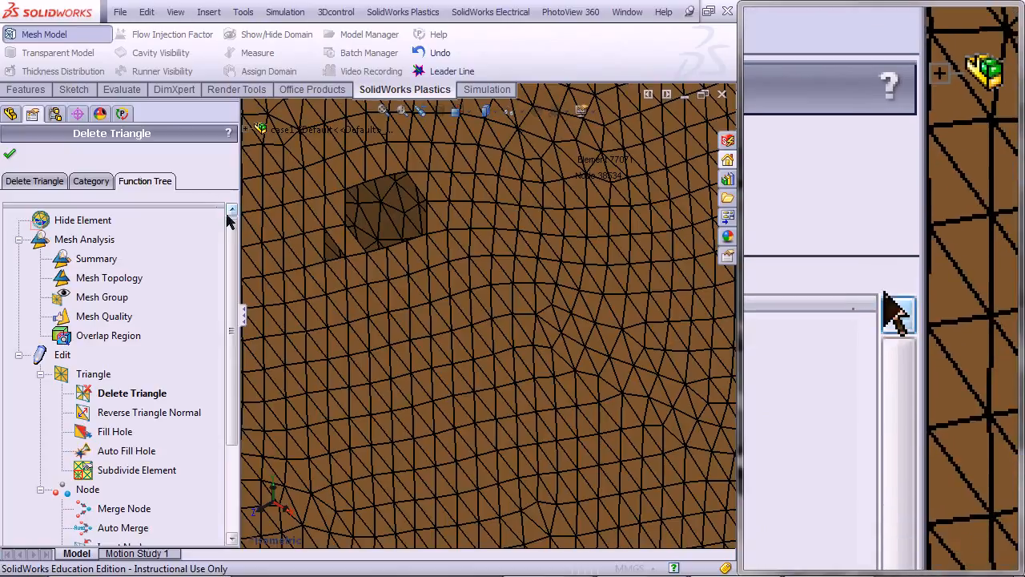
drag(229, 239, 227, 317)
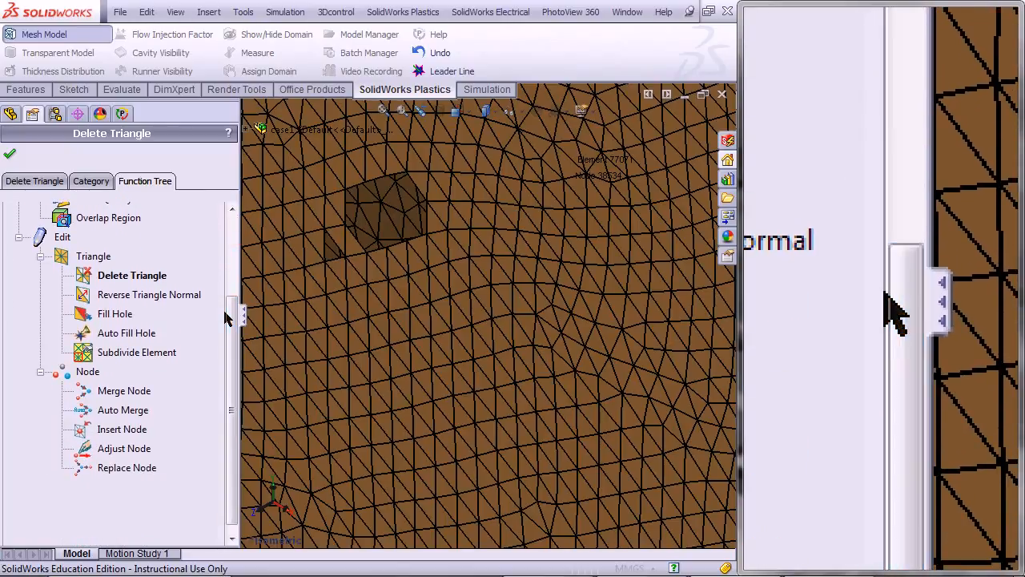
double_click(157, 355)
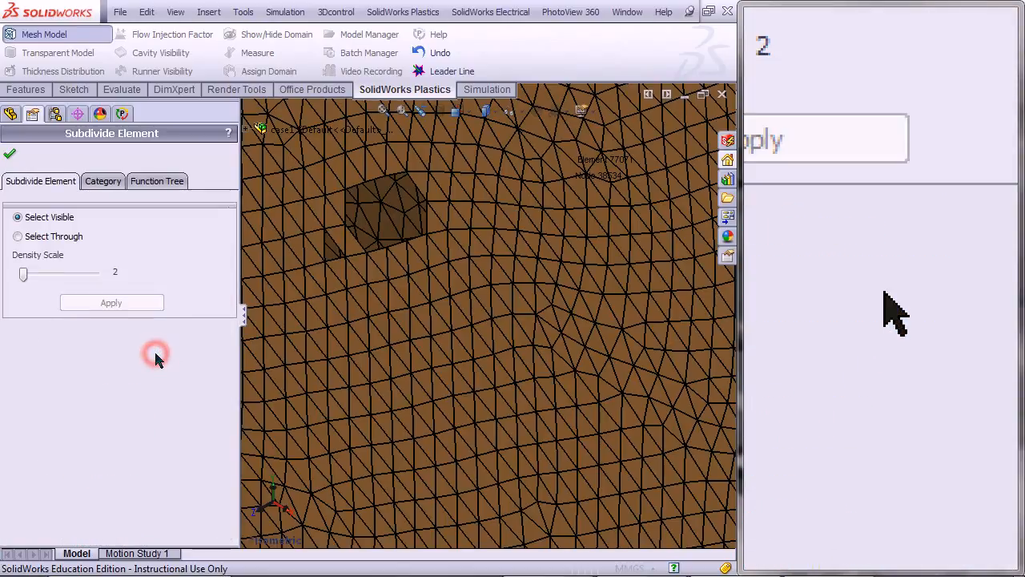
click(318, 337)
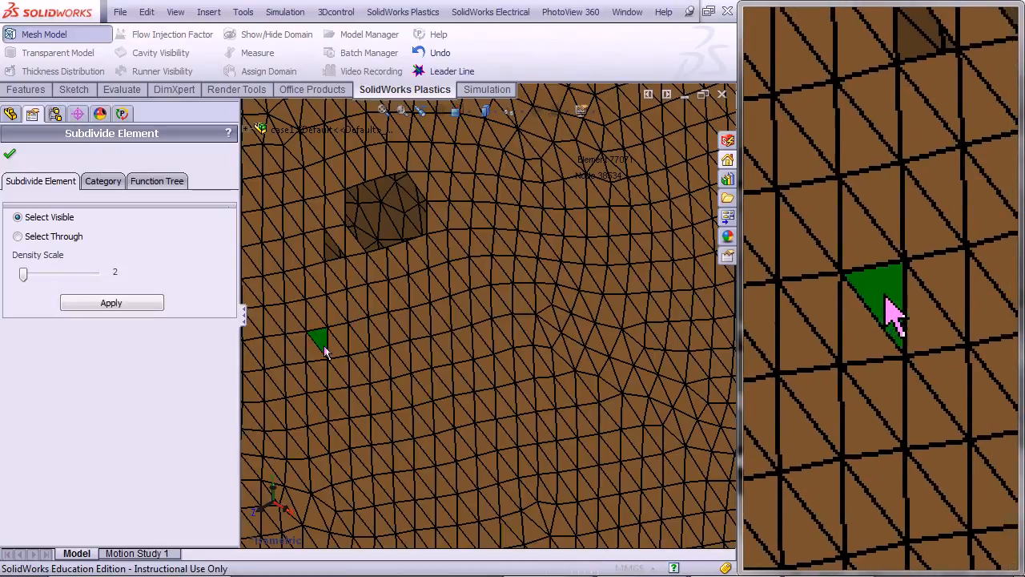
click(335, 410)
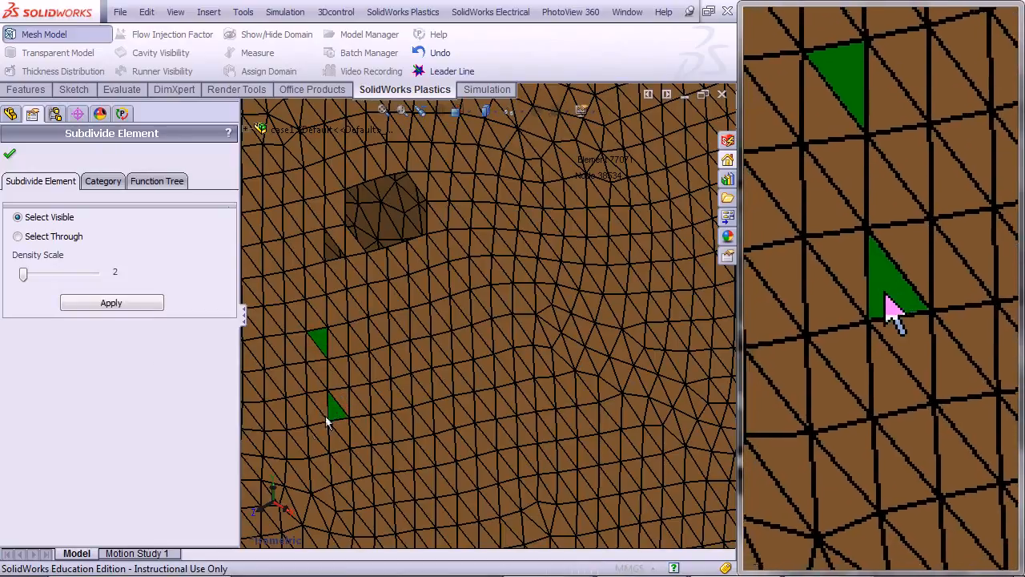
click(294, 437)
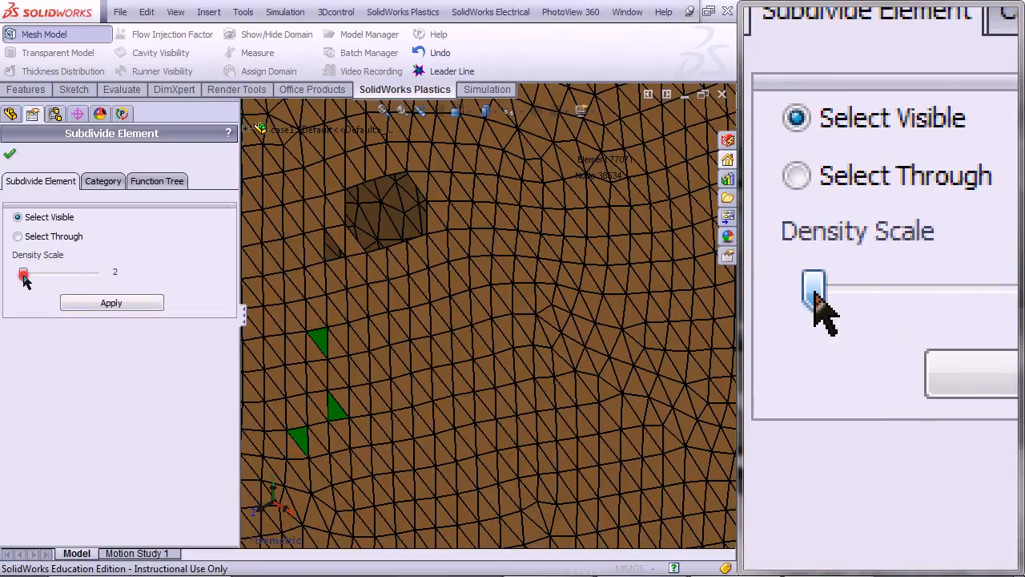
drag(35, 279, 38, 278)
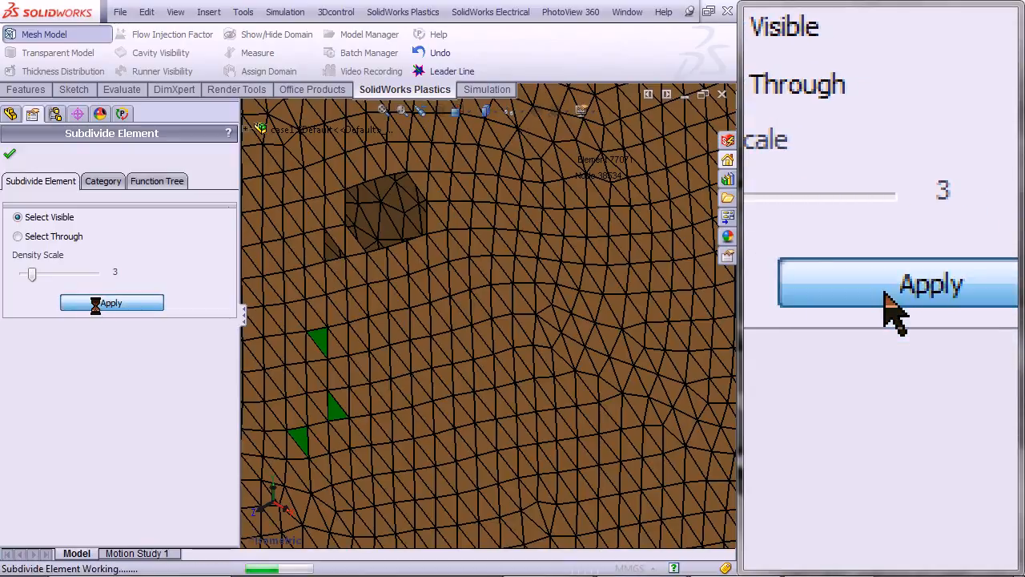
click(95, 309)
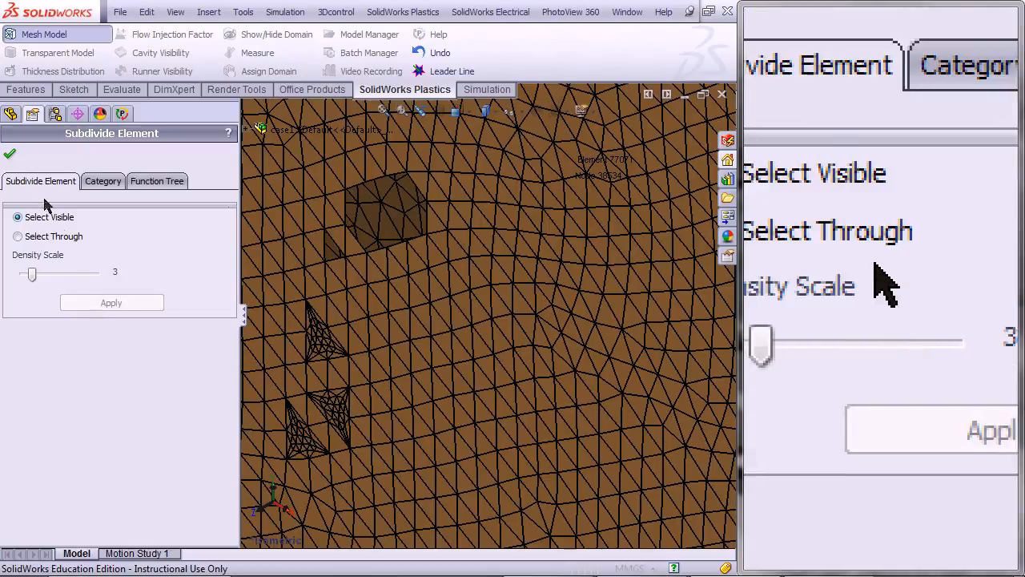
click(10, 155)
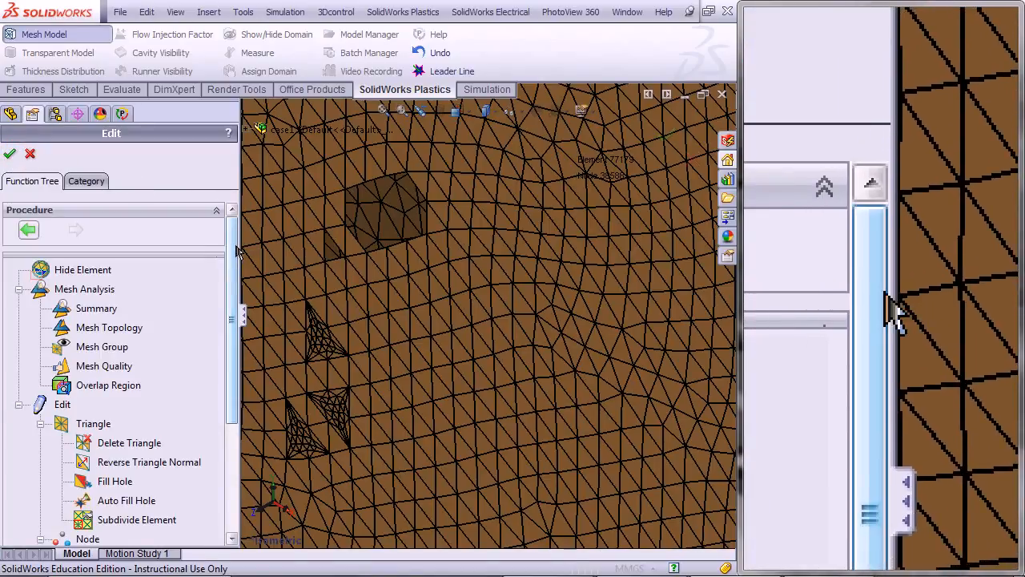
Insert a new node in each of four vertically adjacent triangles to the right of the subdivided elements.
drag(231, 247, 223, 363)
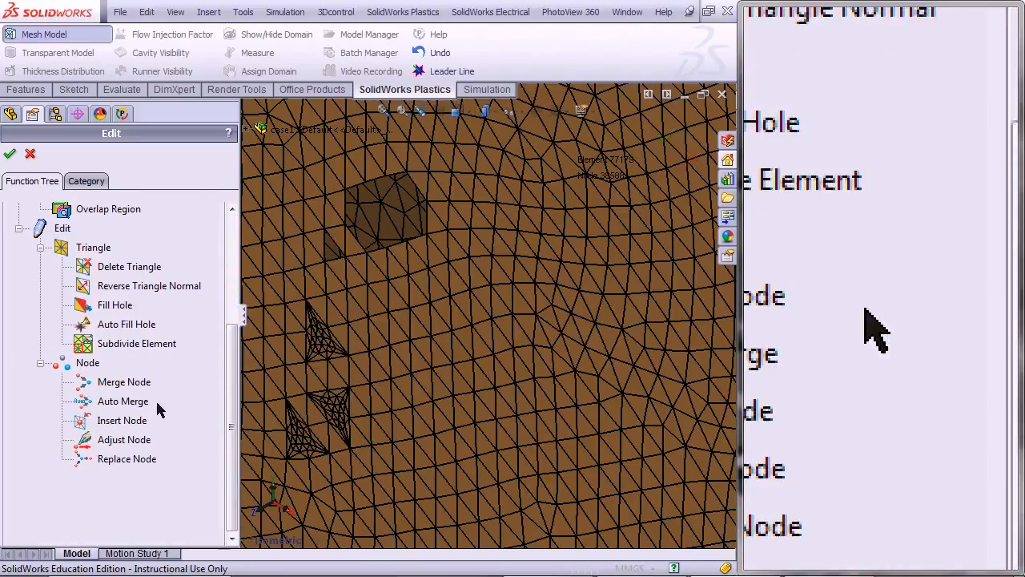
click(122, 421)
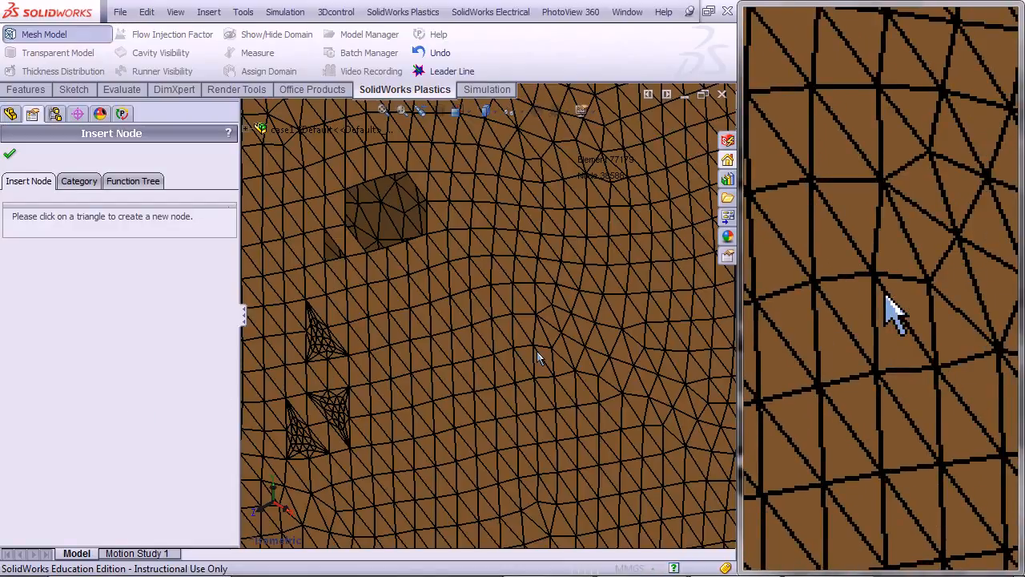
click(544, 353)
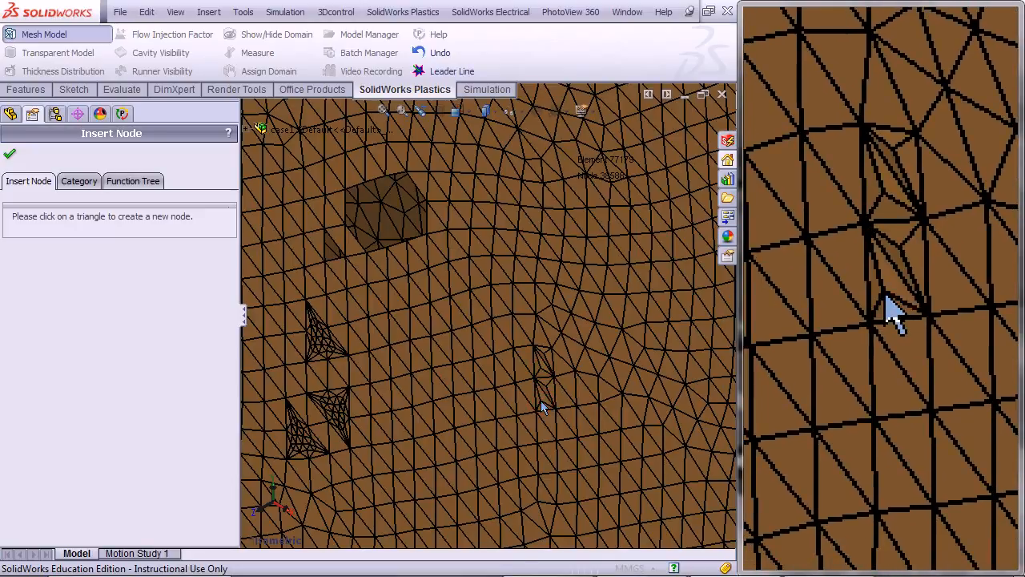
click(541, 401)
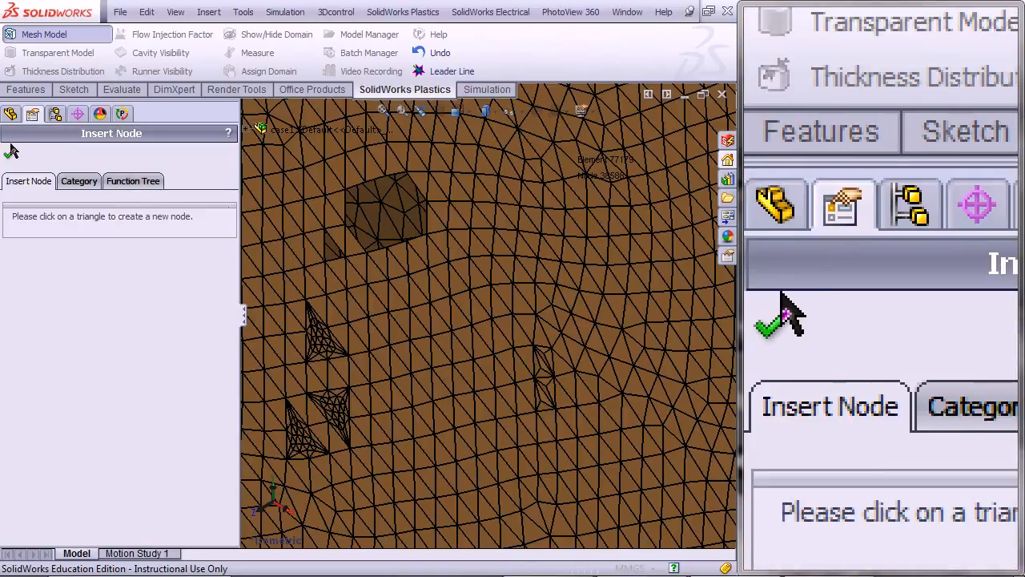
click(8, 153)
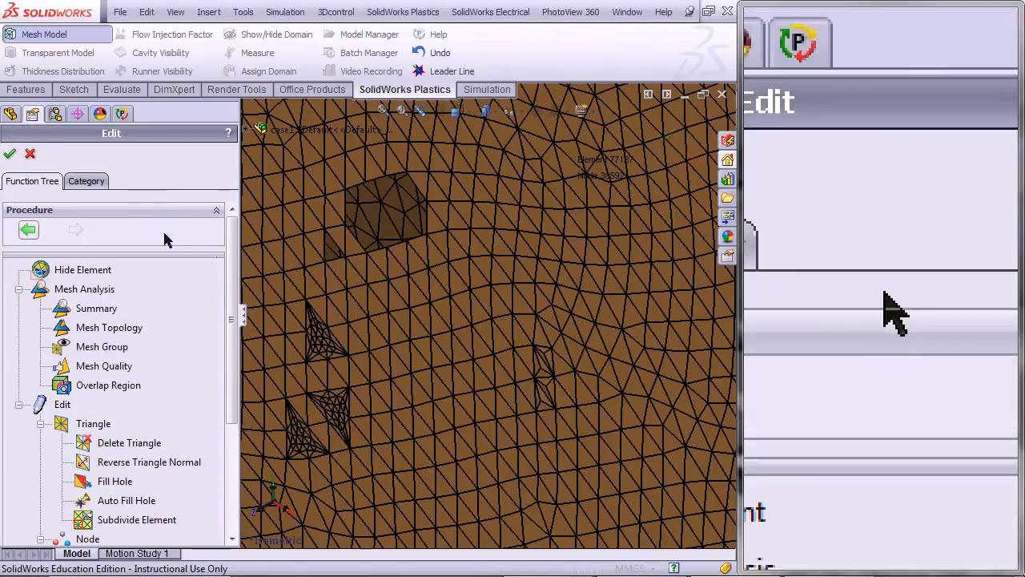
drag(226, 301, 237, 446)
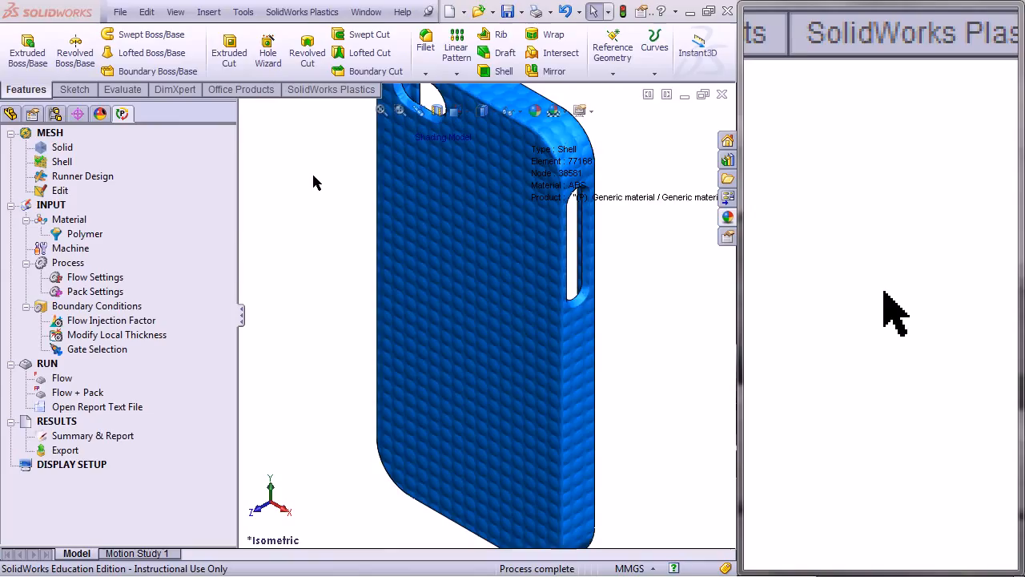
Start a manual solid mesh with the Solid Mesh Procedure option and reuse the previous meshing parameters.
click(68, 150)
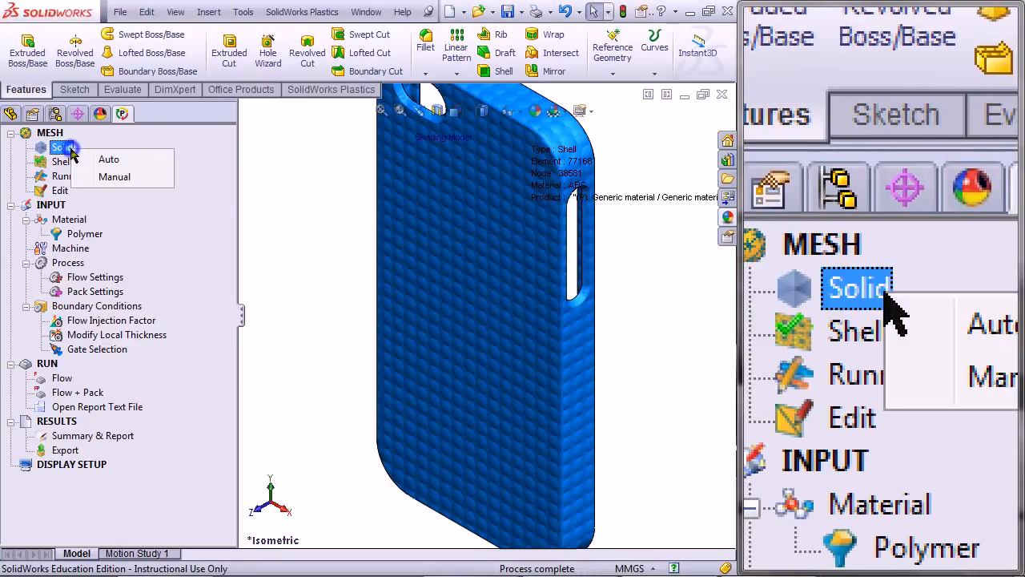
click(113, 180)
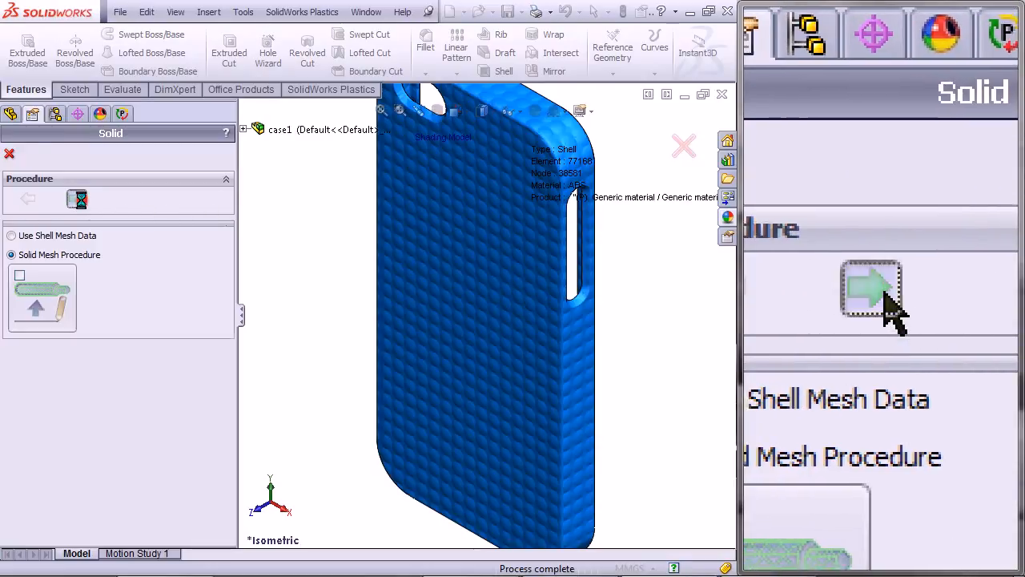
click(76, 198)
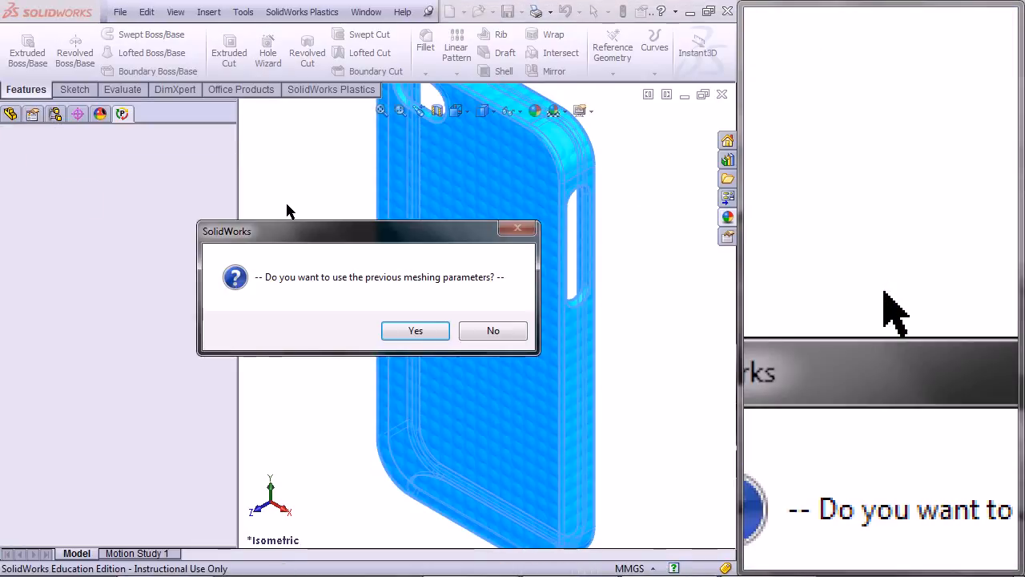
click(397, 335)
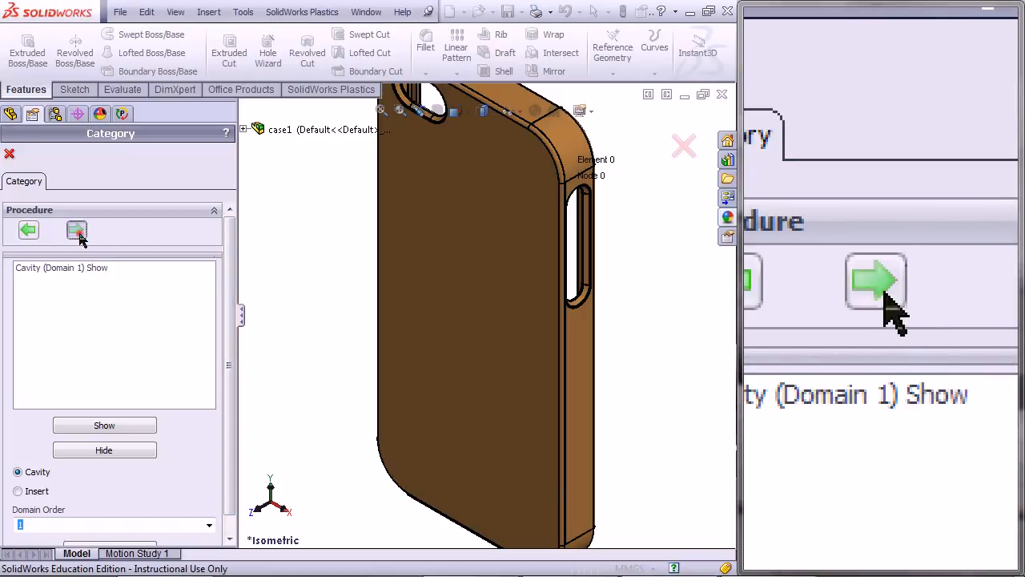
Generate the cavity's surface mesh with triangle size 2.0000 and Auto local refinement, and continue past its quality summary to mesh editing.
click(77, 231)
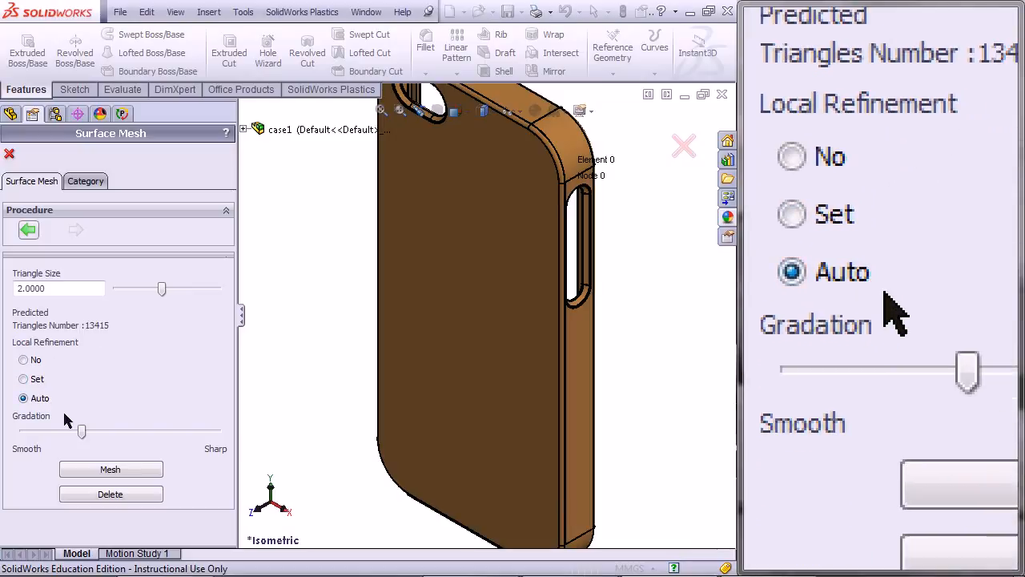
click(102, 472)
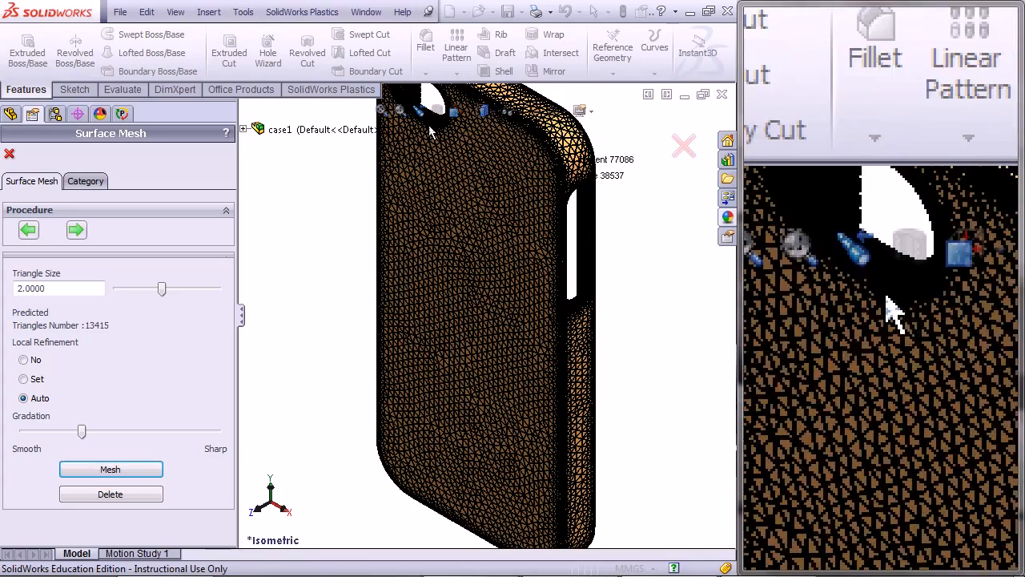
scroll(443, 206, down, 5)
scroll(444, 205, down, 5)
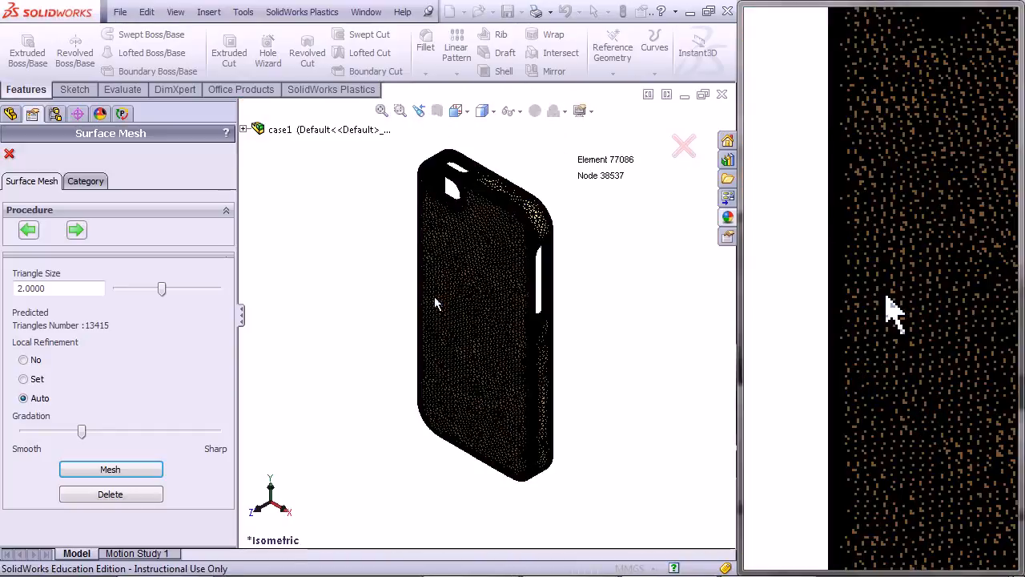
click(80, 230)
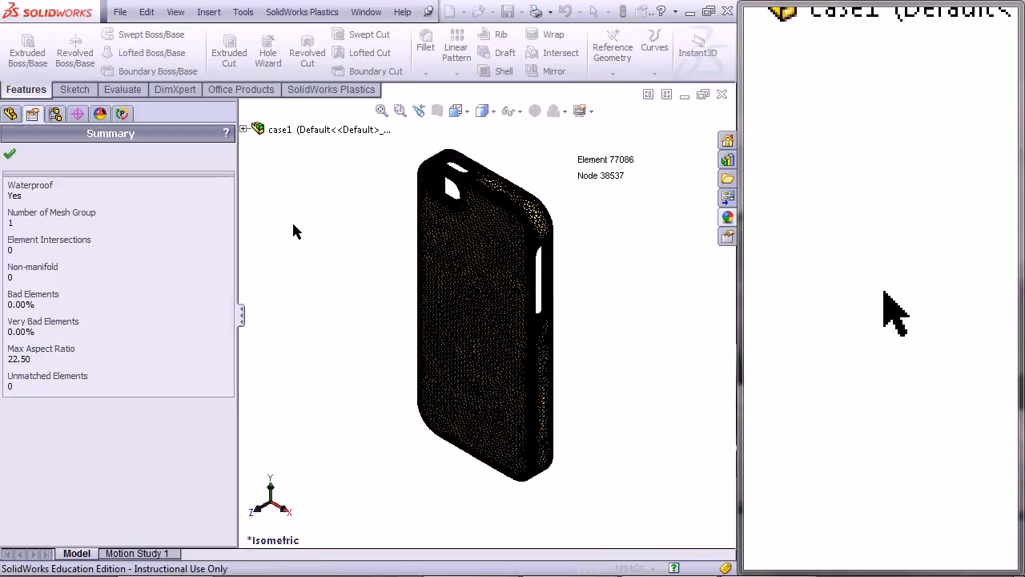
click(14, 154)
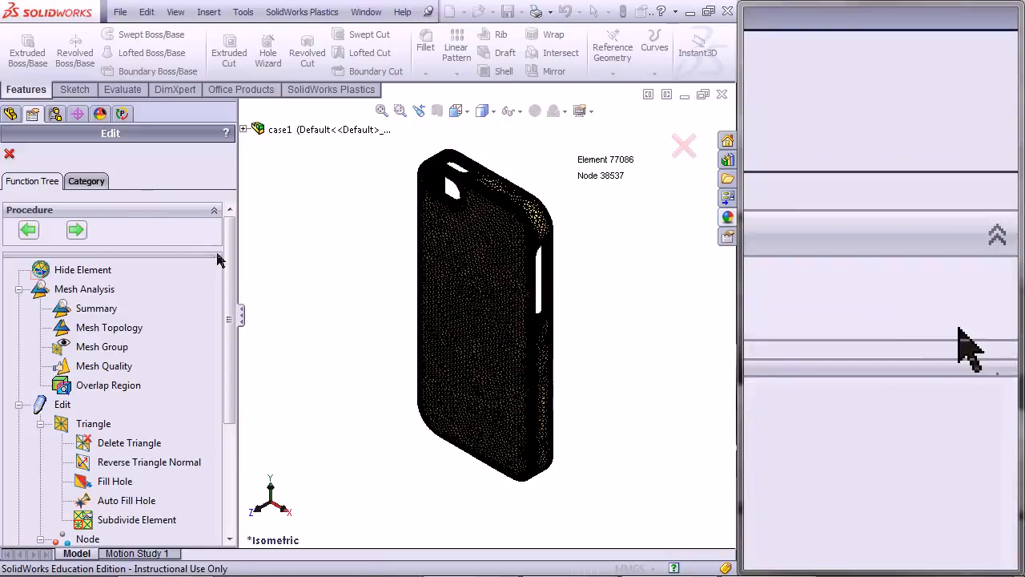
Proceed from mesh editing to the solid type selection and continue with Tetrahedral Mesh.
mouse_move(230, 280)
mouse_down()
mouse_move(224, 385)
mouse_move(238, 294)
mouse_up()
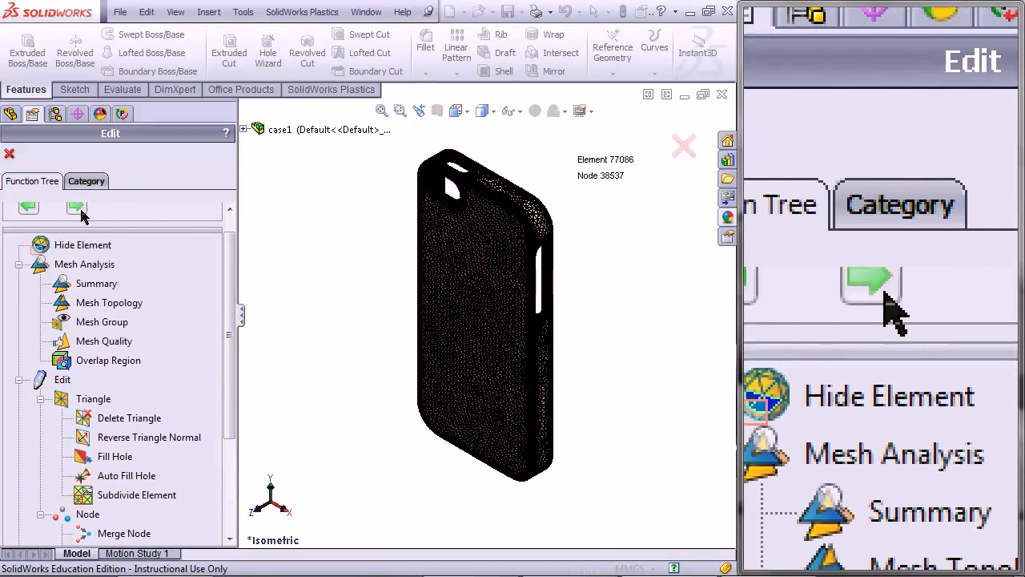
click(81, 211)
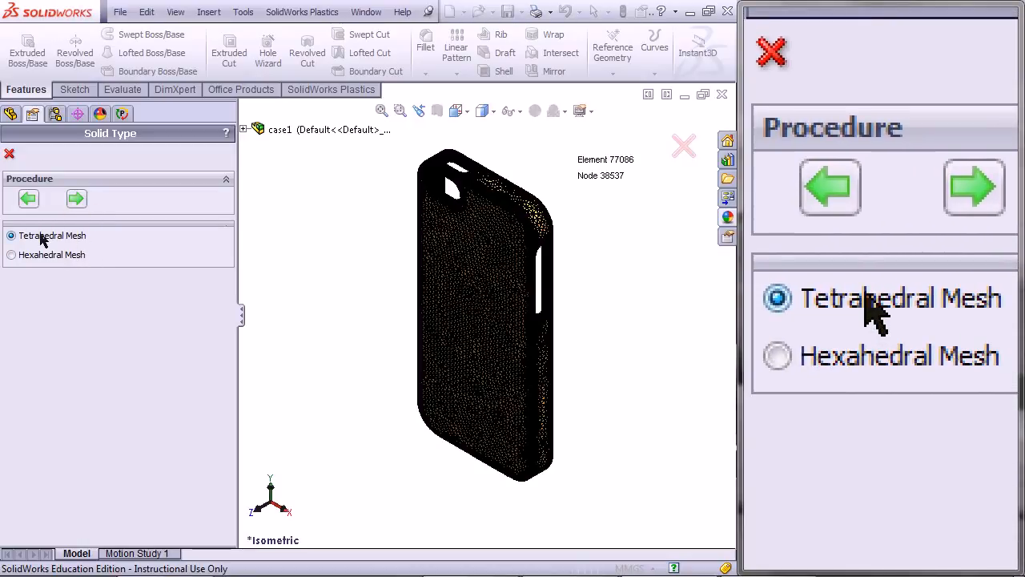
click(83, 201)
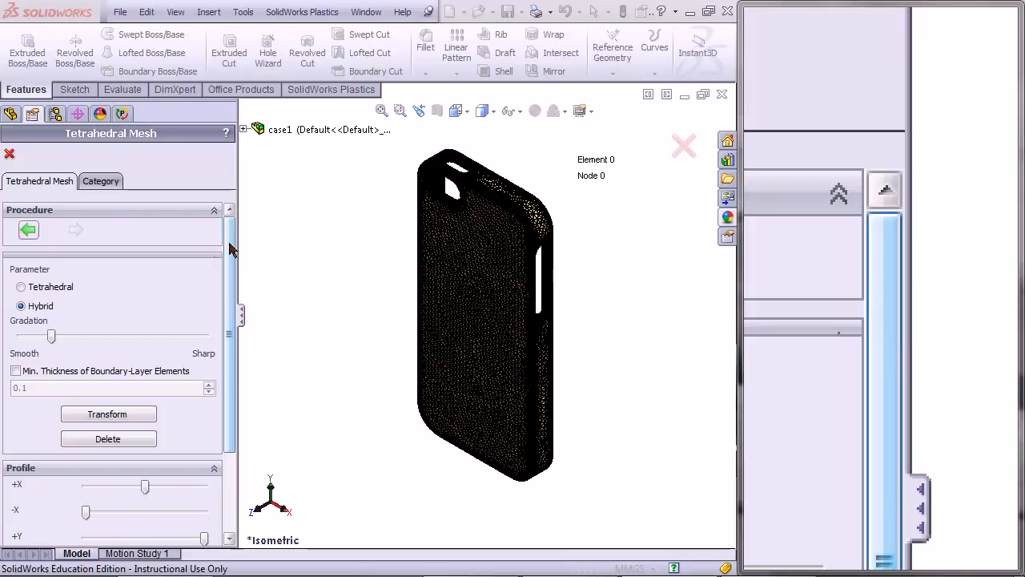
Generate a Hybrid tetrahedral mesh with gradation slightly further toward Sharp and the minimum boundary-layer element thickness enabled at 0.1.
drag(229, 243, 222, 274)
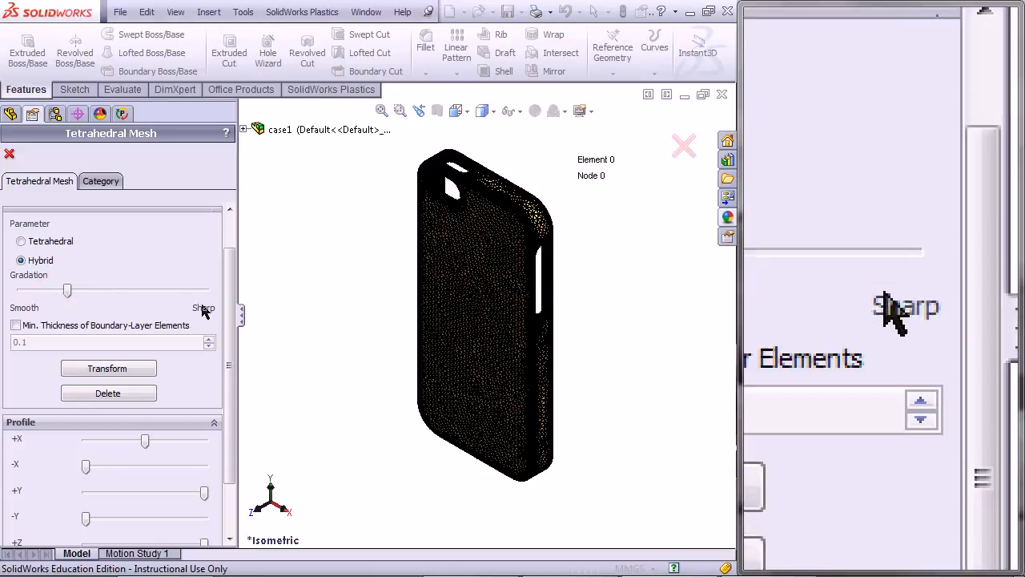
click(232, 319)
drag(232, 319, 232, 361)
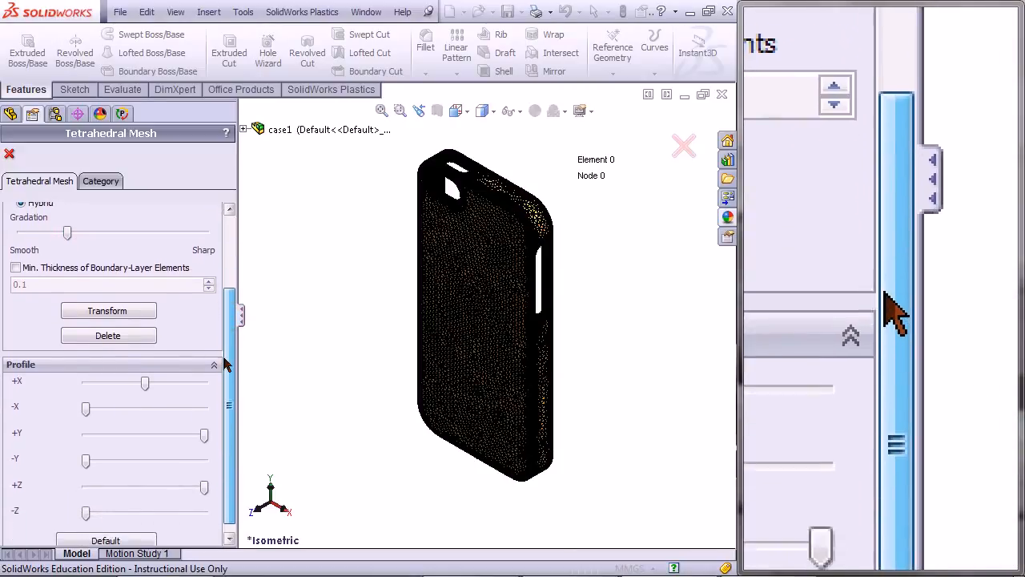
click(28, 271)
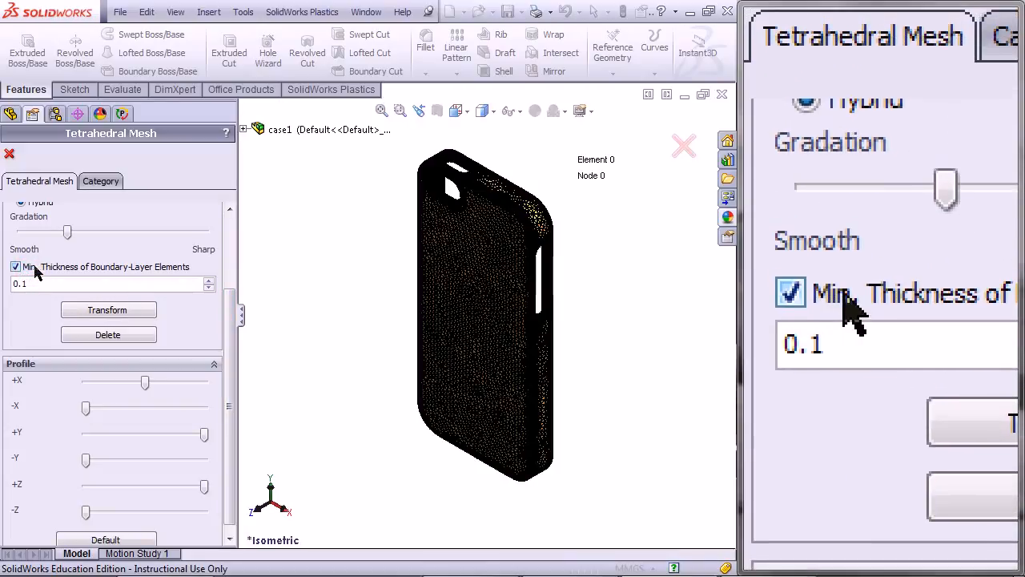
drag(227, 315, 227, 322)
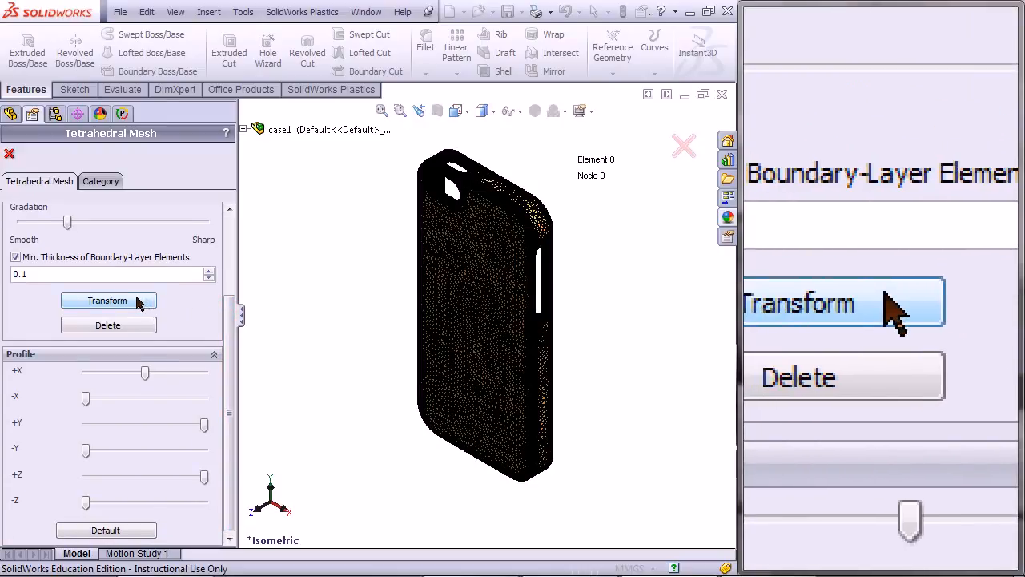
click(138, 301)
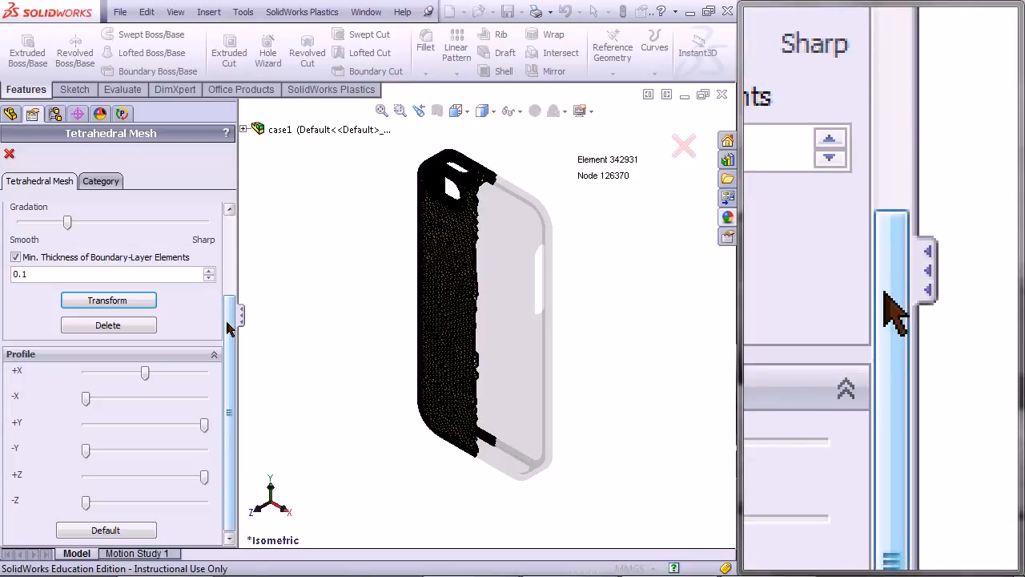
Inspect the boundary layers along the mesh's cut edge, continue to the solid category stage, and accept the tetrahedral mesh.
drag(230, 329, 230, 251)
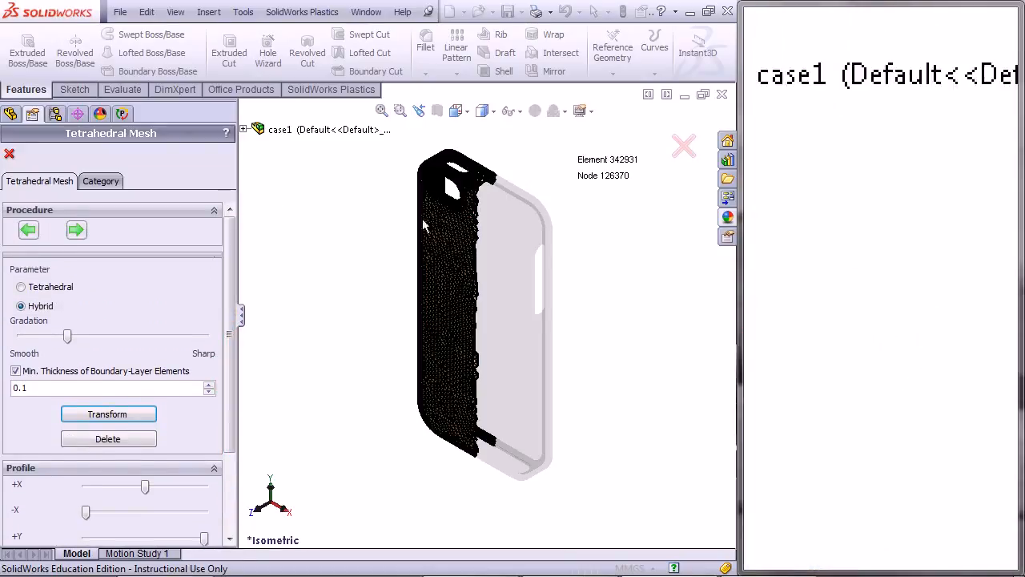
scroll(484, 236, down, 6)
scroll(487, 232, down, 4)
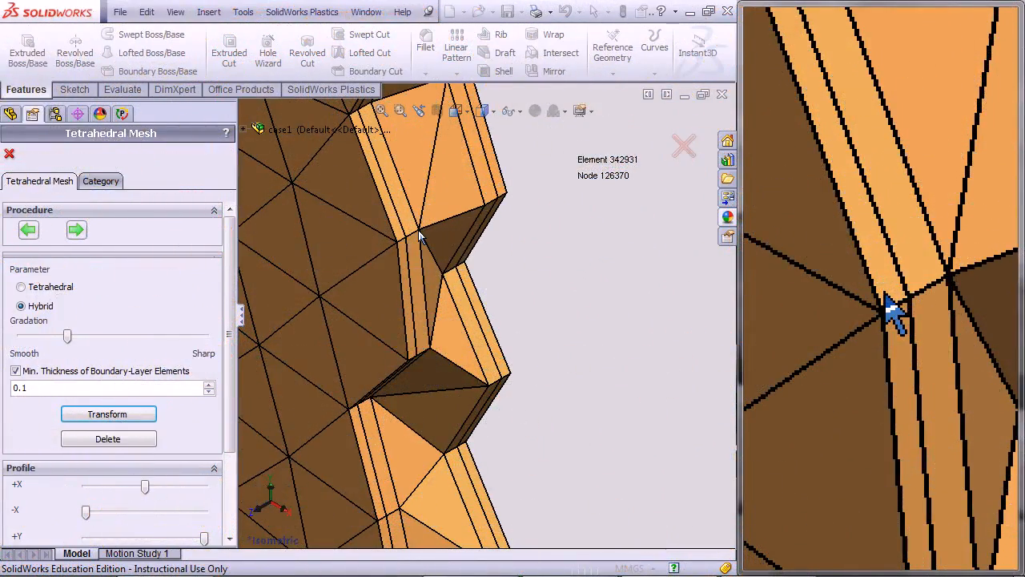
scroll(492, 222, up, 5)
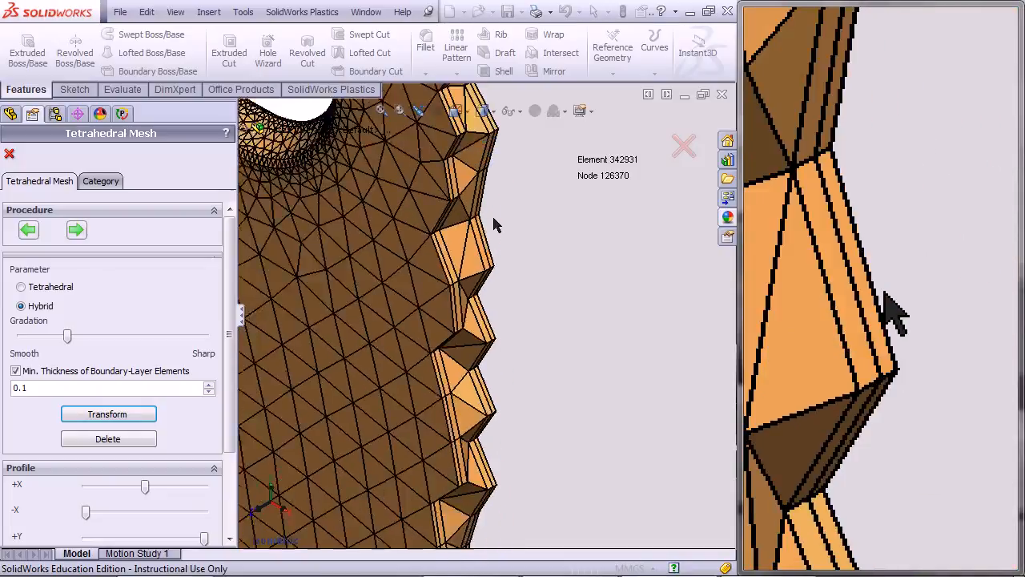
scroll(493, 219, up, 2)
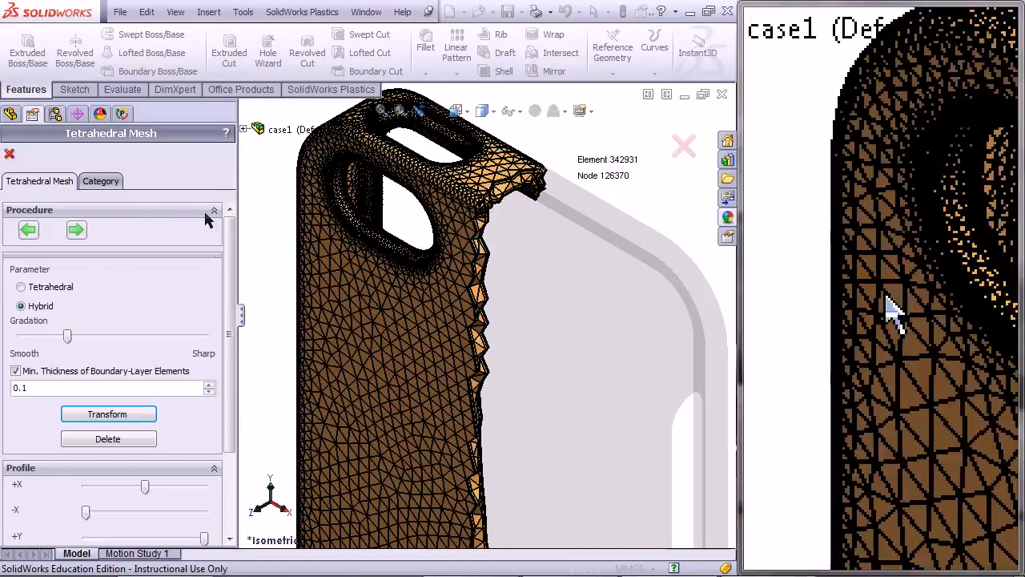
click(78, 230)
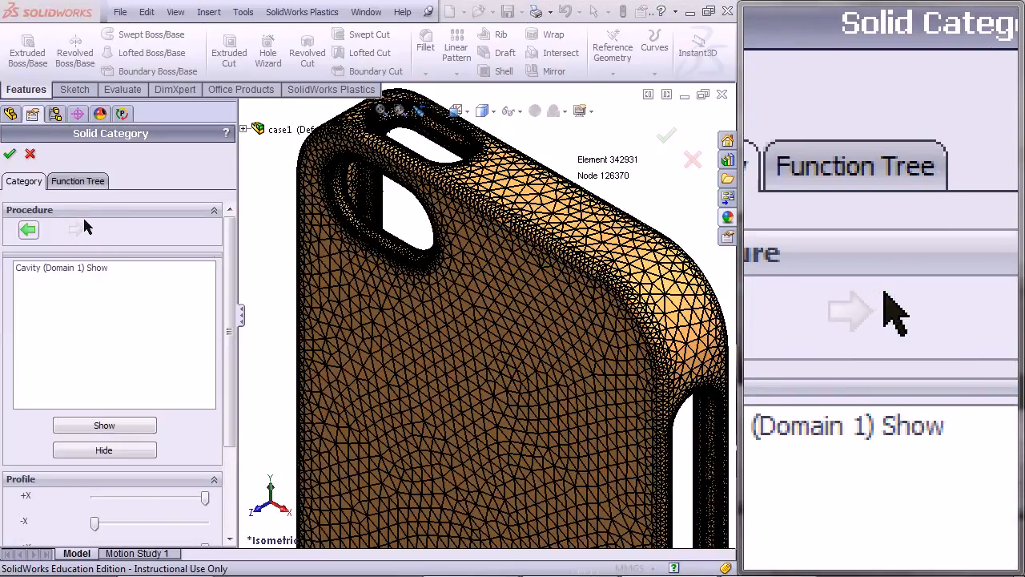
click(10, 155)
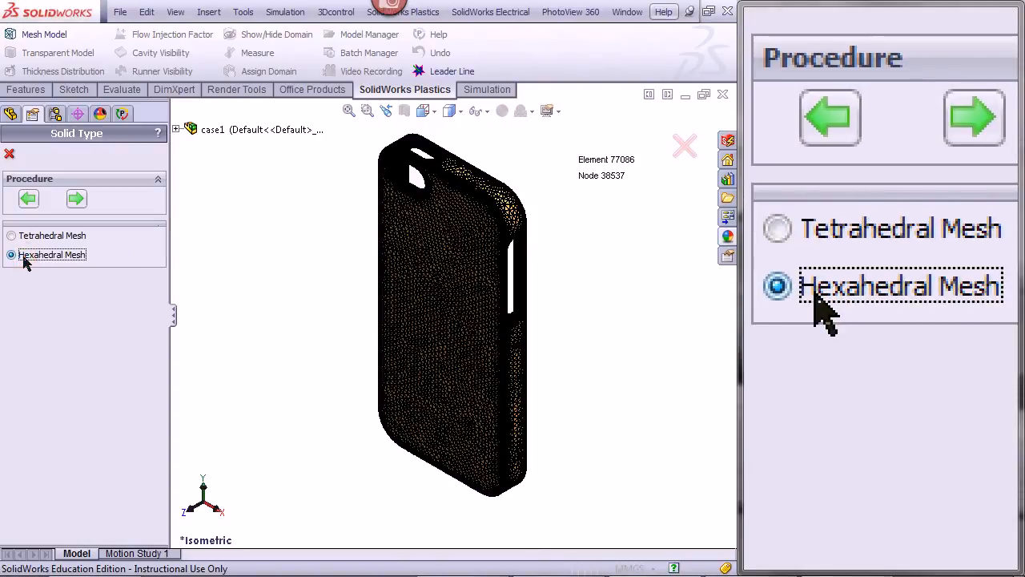
Continue with Hexahedral Mesh and generate a Voxel mesh of the case with a hexahedral size of 2.
click(77, 199)
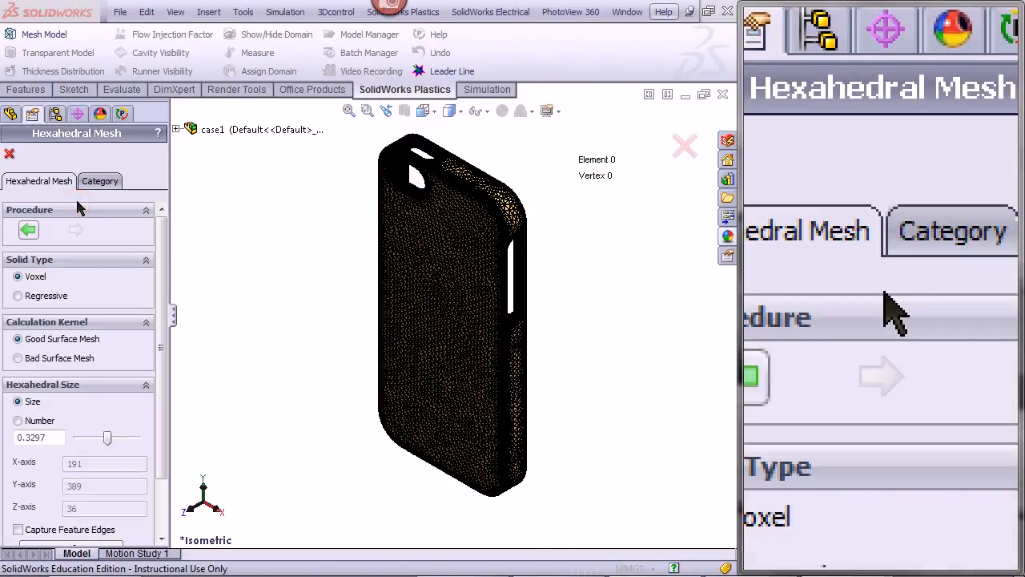
drag(160, 232, 163, 290)
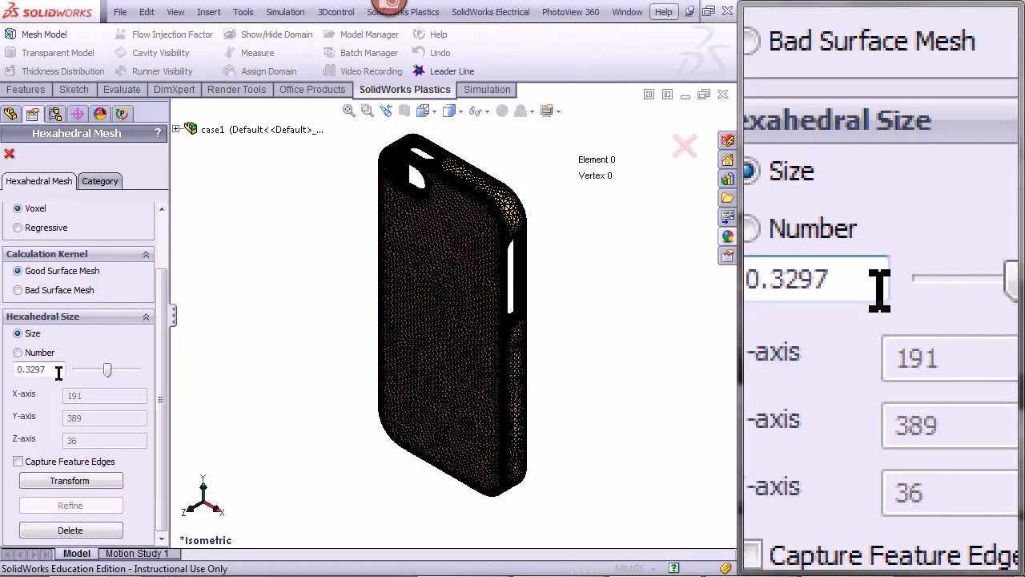
double_click(58, 370)
text(2)
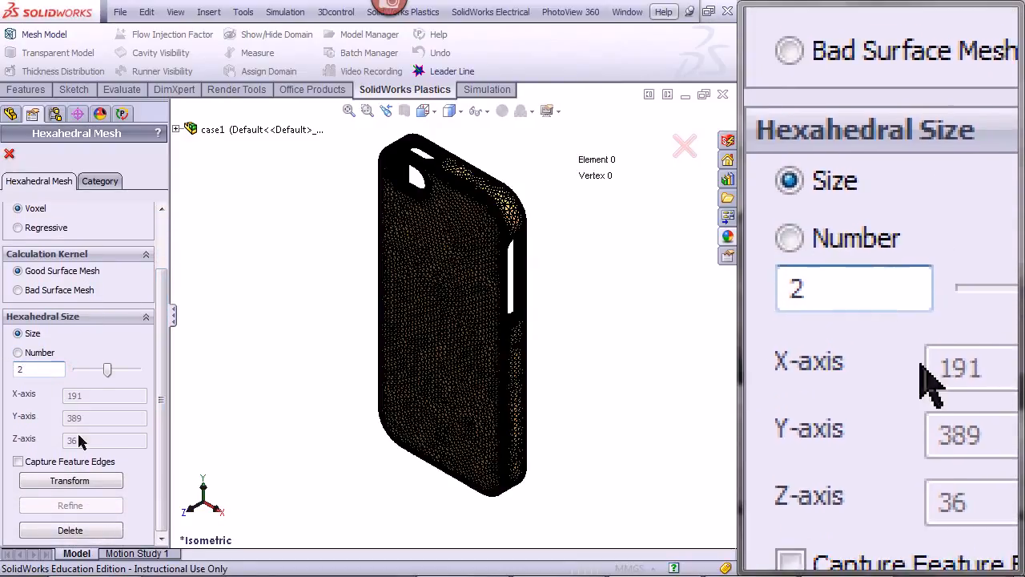
click(84, 484)
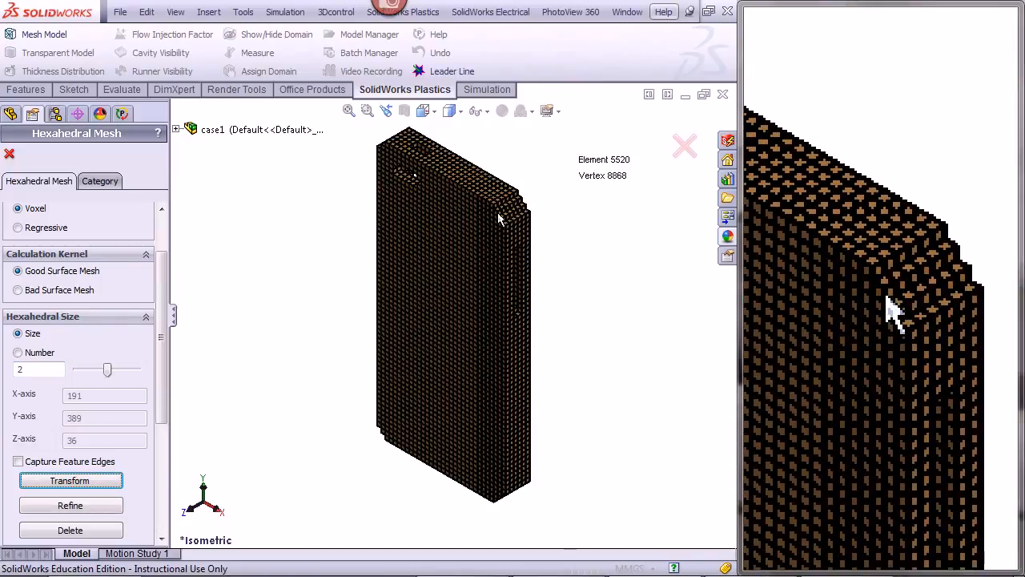
Inspect the voxels at the case's upper corner and regenerate the hexahedral mesh with a size of .5.
scroll(498, 218, down, 8)
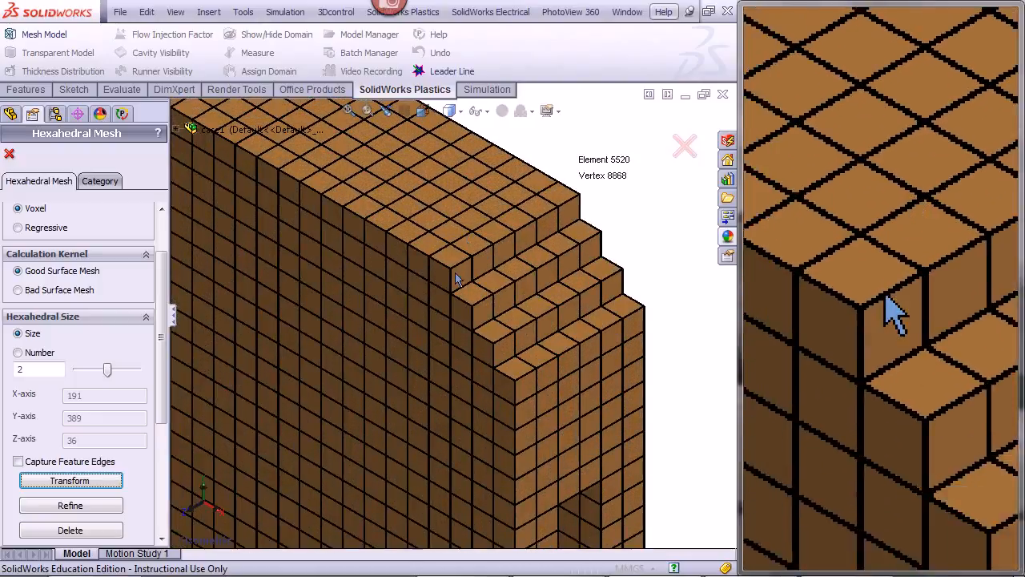
scroll(455, 276, down, 2)
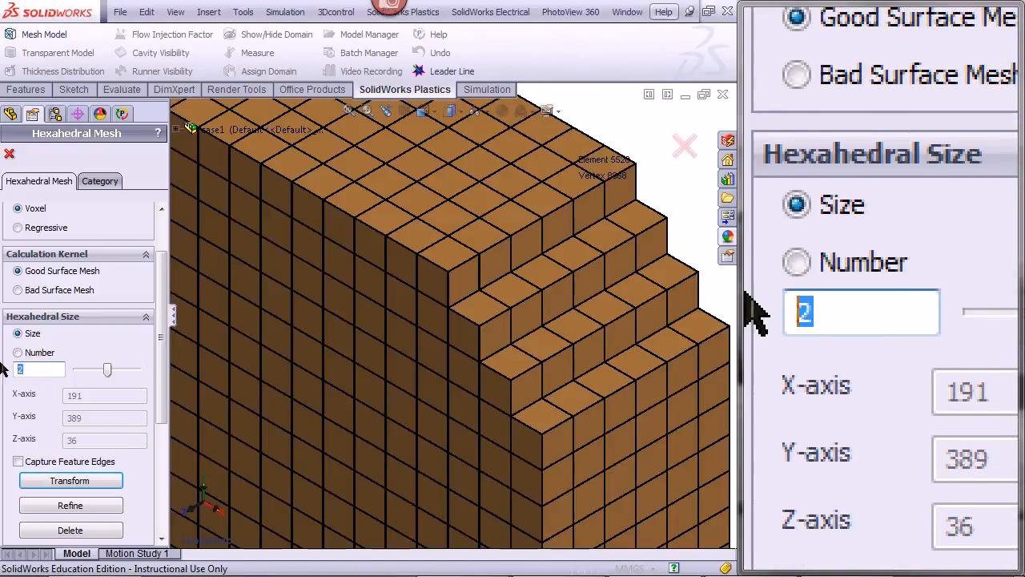
click(70, 479)
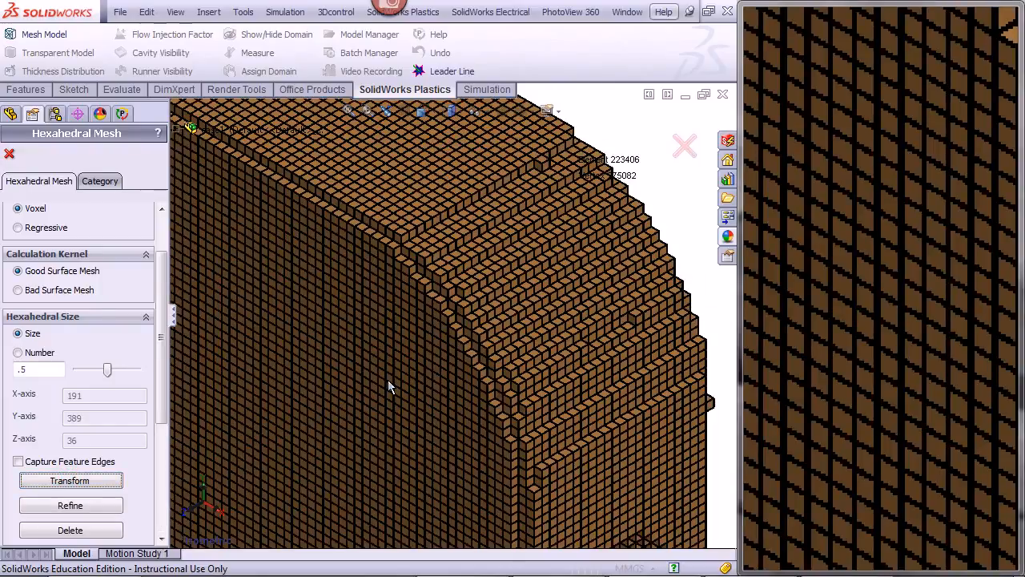